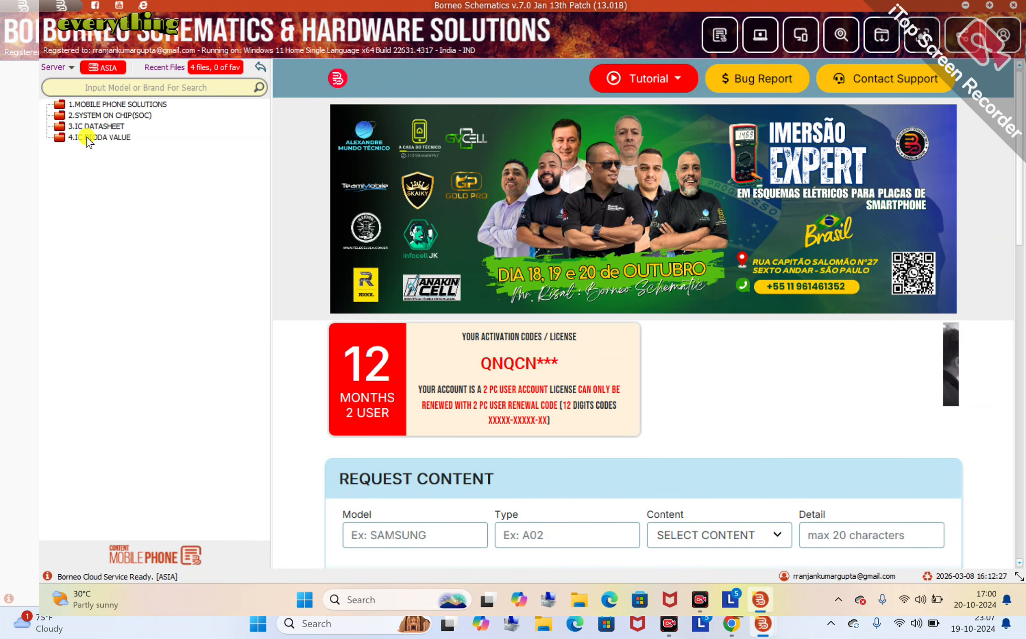
Expand the mobile phone solutions in the file tree to the VIVO V15 PRO folder.
double_click(76, 110)
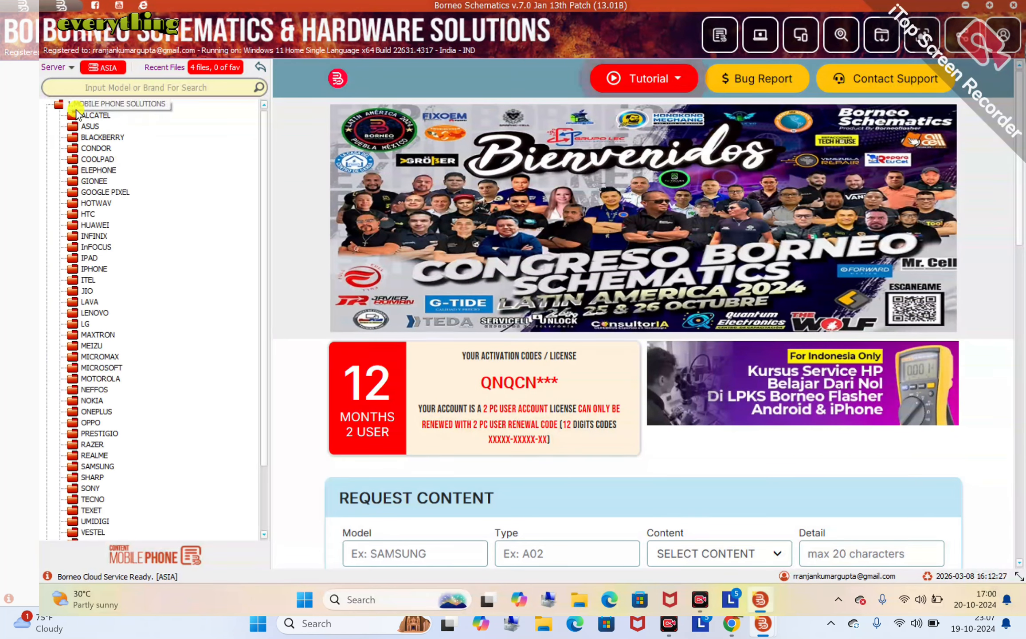
scroll(94, 514, "down", 4)
double_click(88, 468)
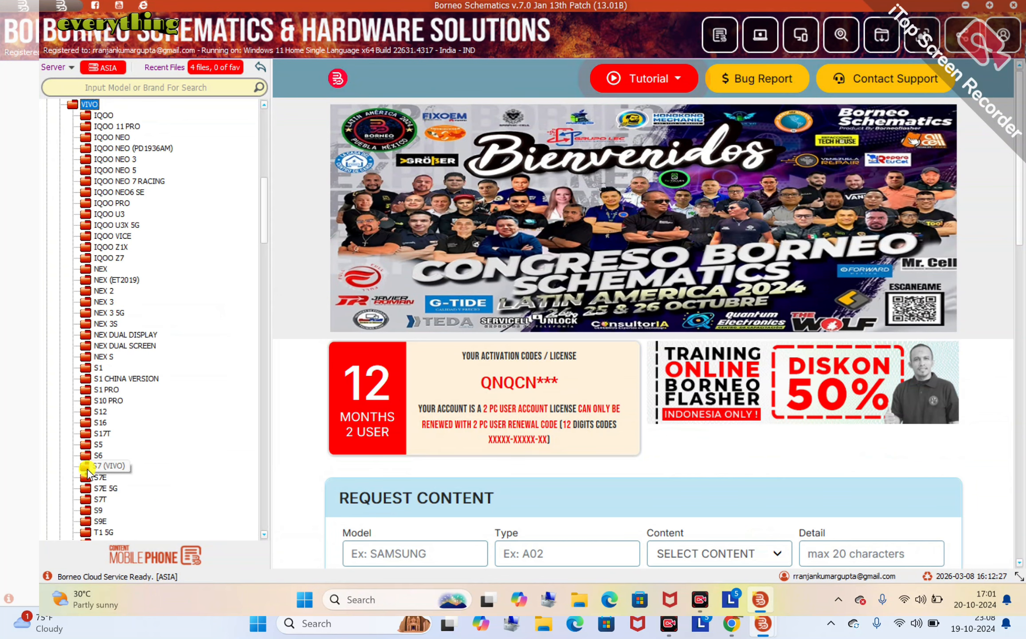
scroll(133, 365, "down", 3)
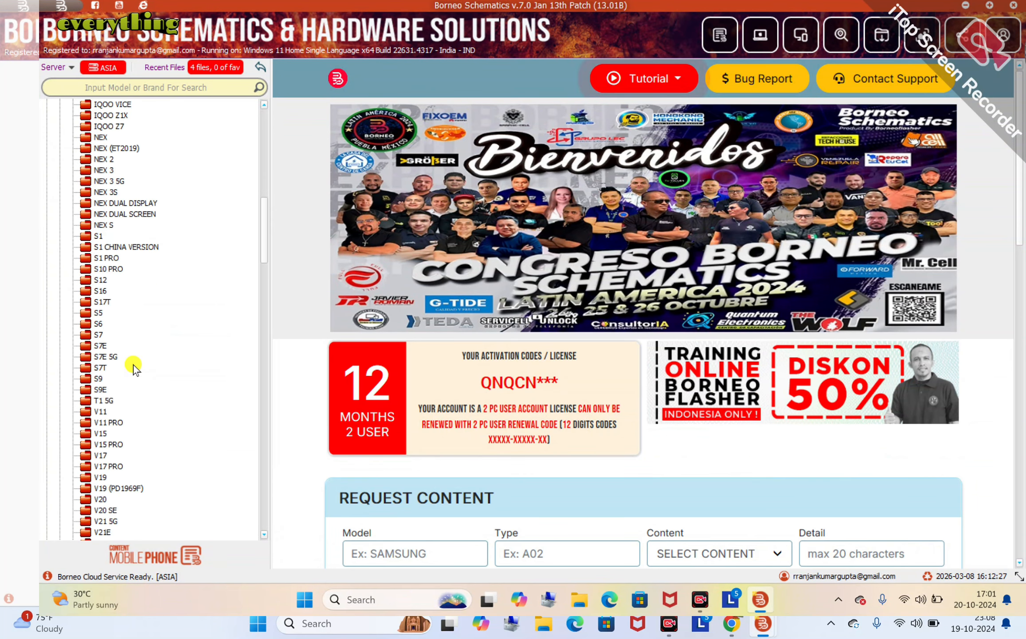
double_click(107, 443)
Open MIC SPK EAR.pdf from the V15 PRO hardware solutions.
double_click(125, 477)
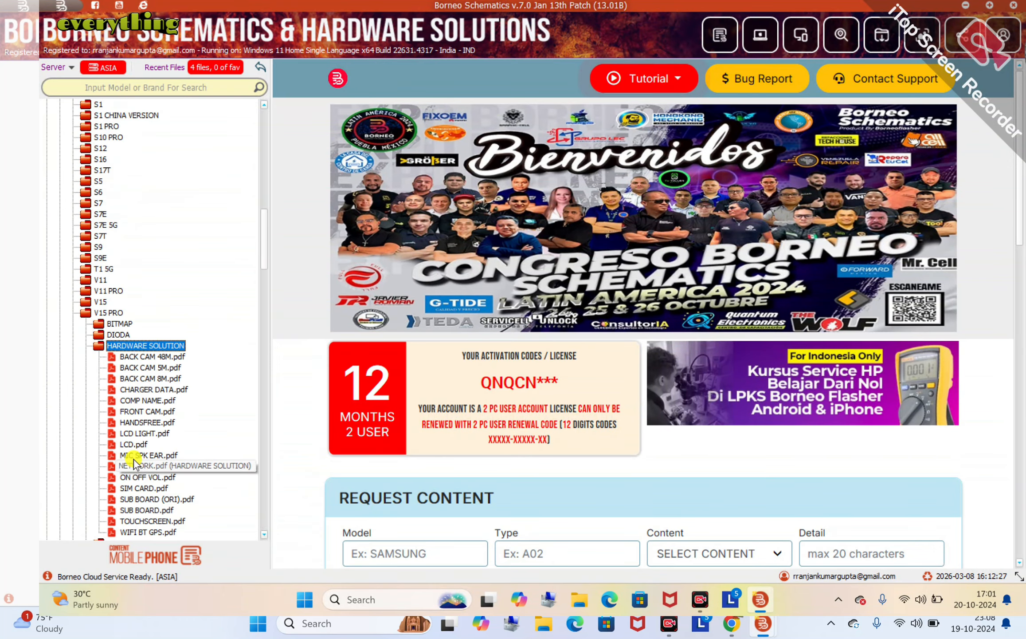
scroll(142, 426, "down", 2)
double_click(149, 389)
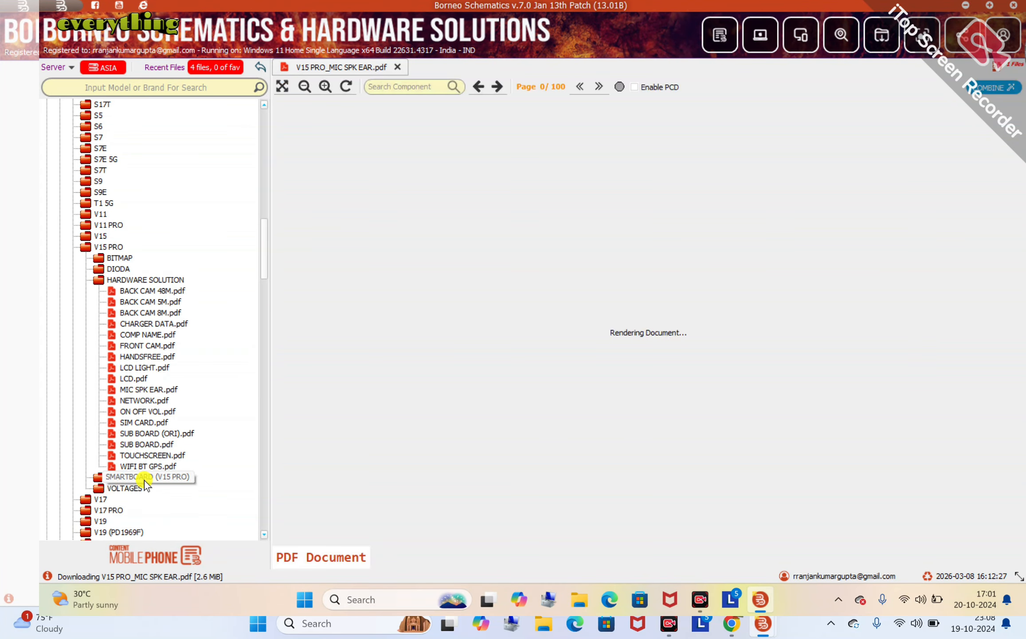
Open the V15 PRO SmartBoard file Board.bif and the bitmap layout MAIN.pcbe.
double_click(144, 480)
double_click(143, 490)
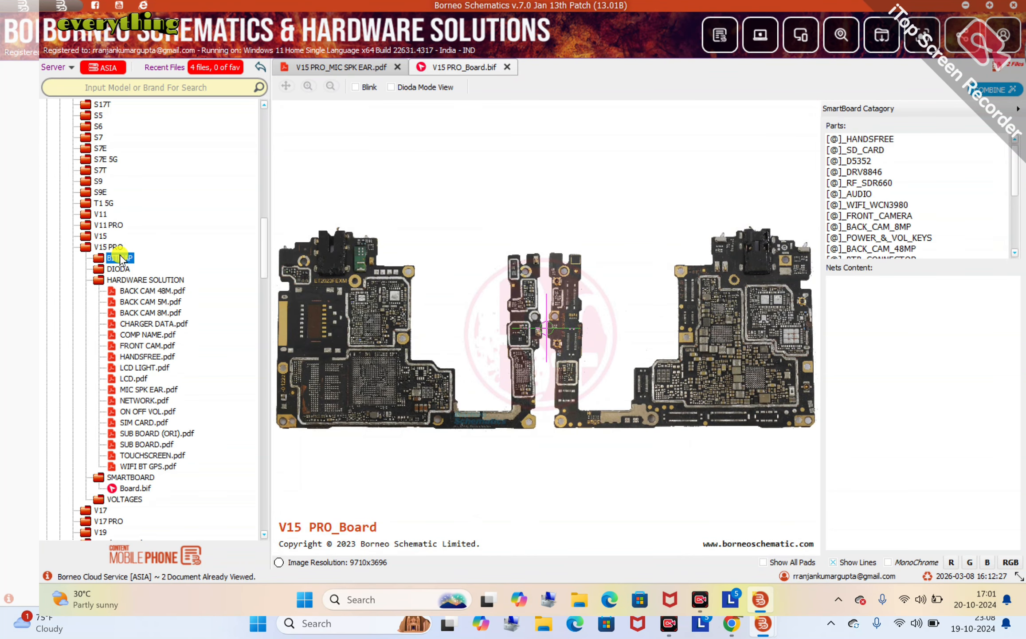
double_click(120, 258)
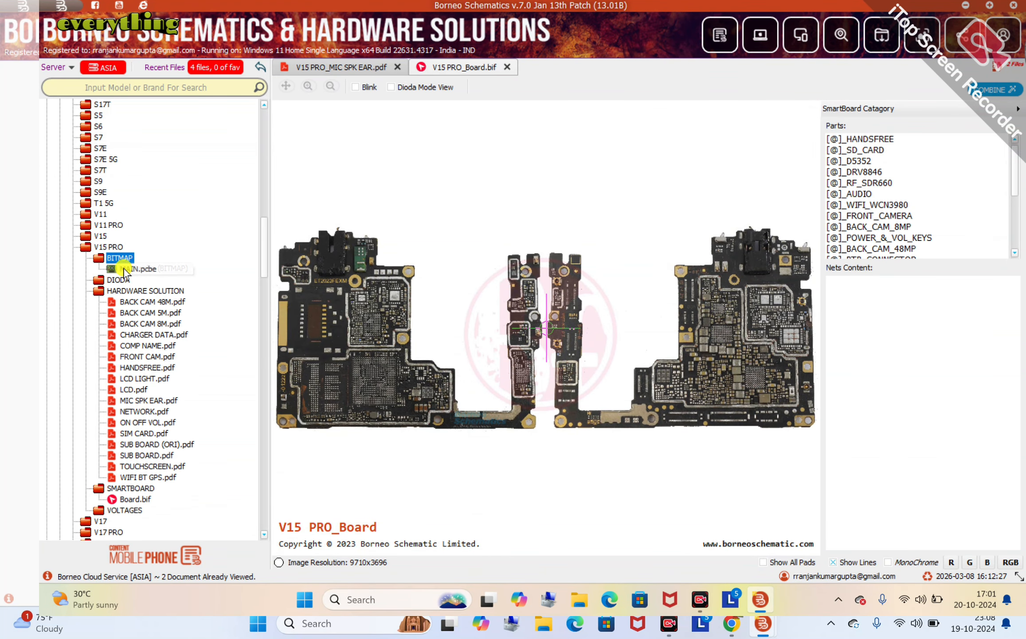
double_click(124, 268)
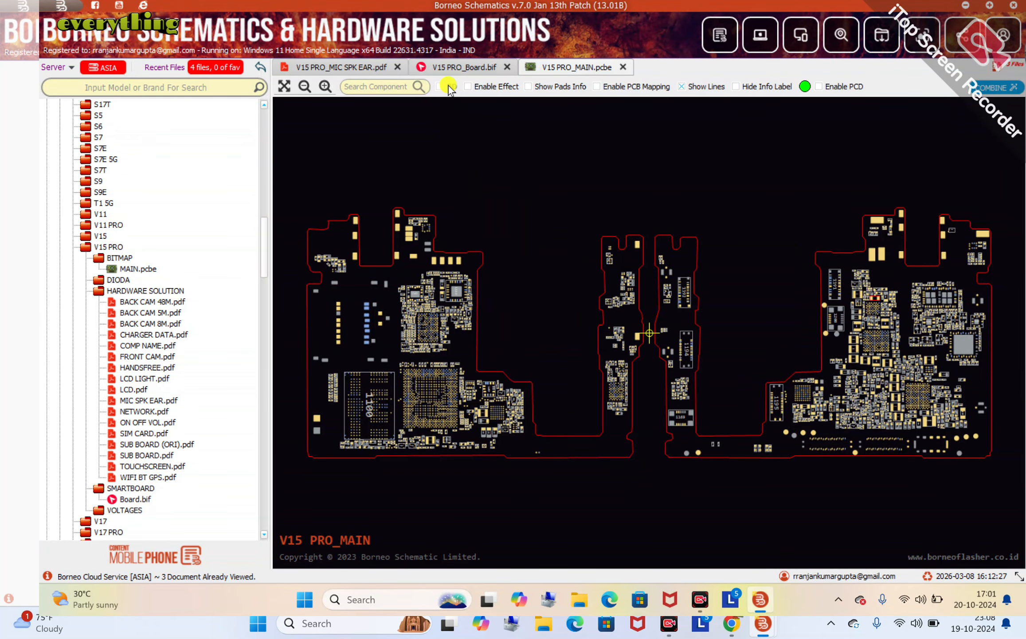
Examine the speaker signal lines around the audio IC in V15 PRO_MIC SPK EAR.pdf.
left_click(351, 67)
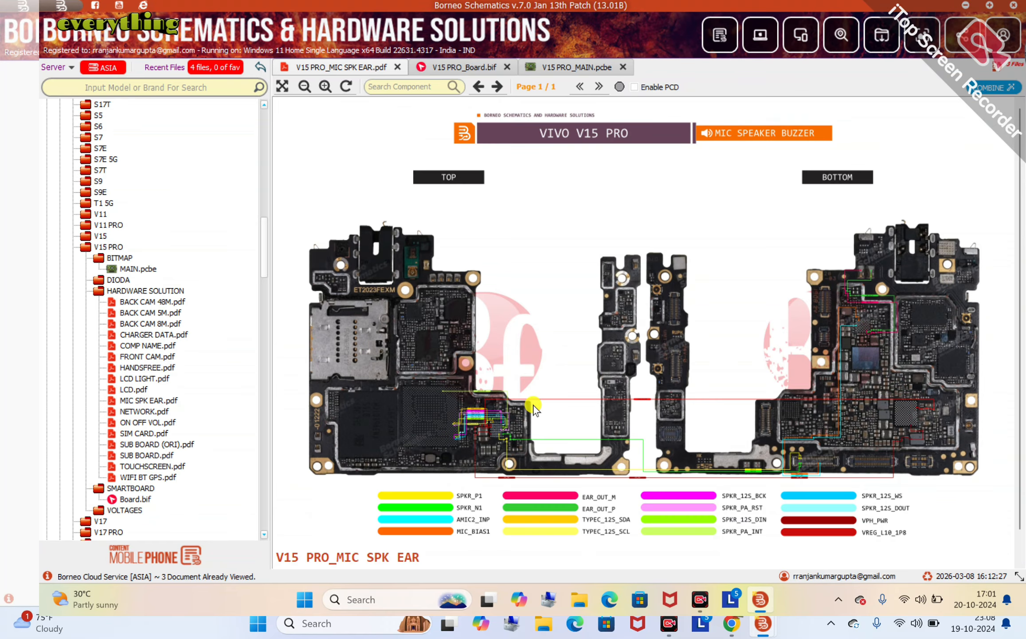
scroll(533, 405, "up", 3)
scroll(533, 405, "up", 5)
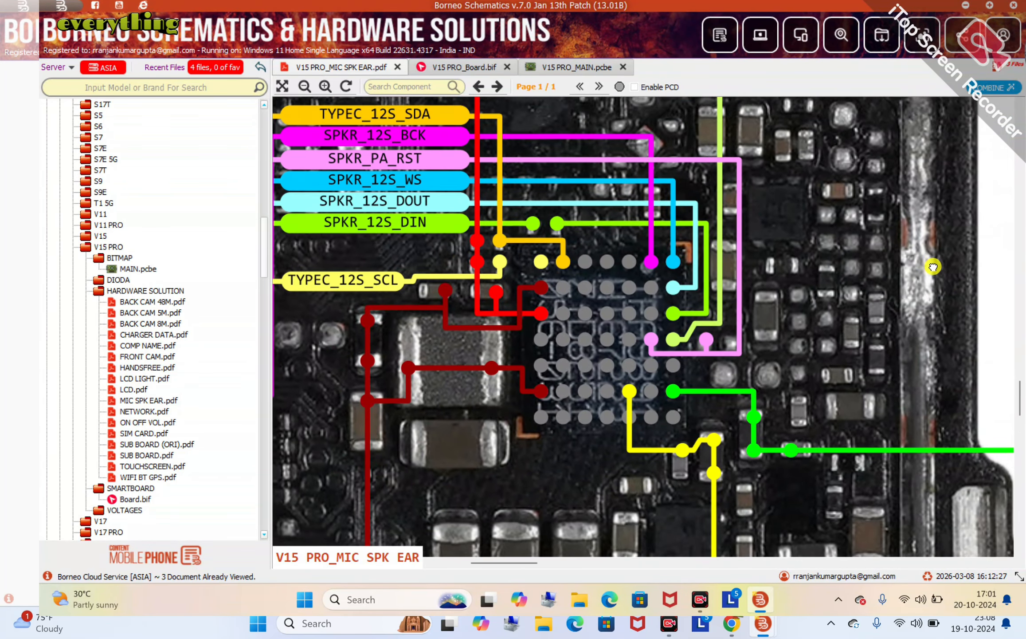
Highlight the nets of the AUDIO part on the V15 PRO SmartBoard.
left_click(464, 67)
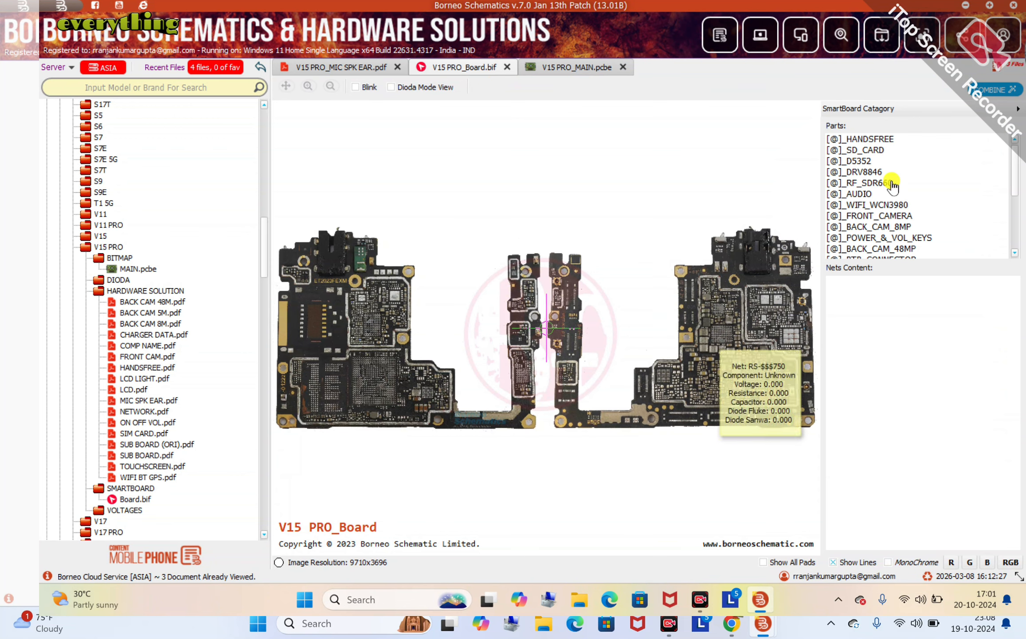
left_click(1016, 253)
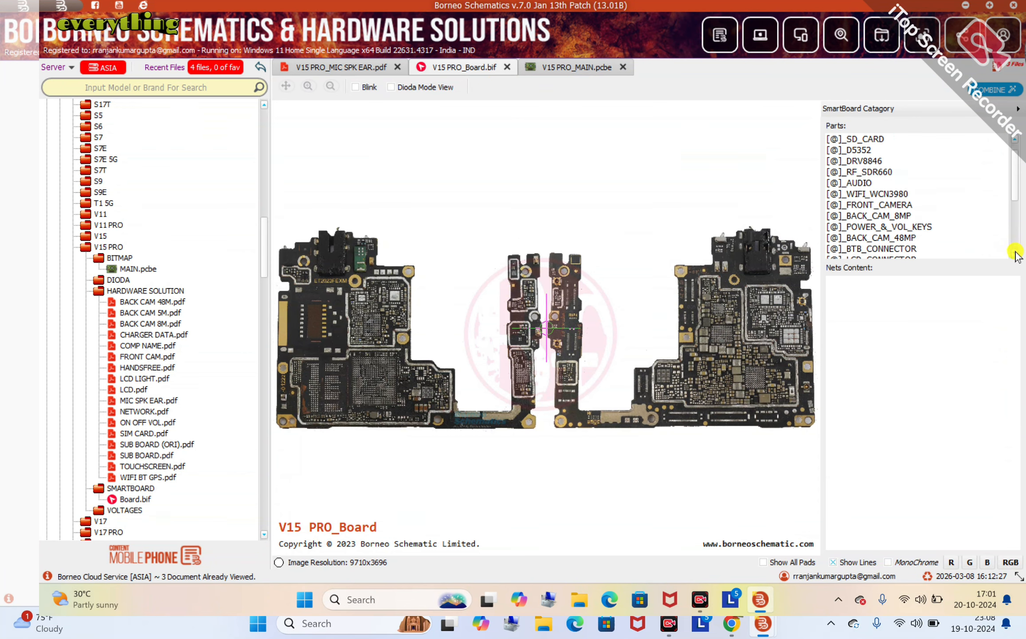
left_click(867, 182)
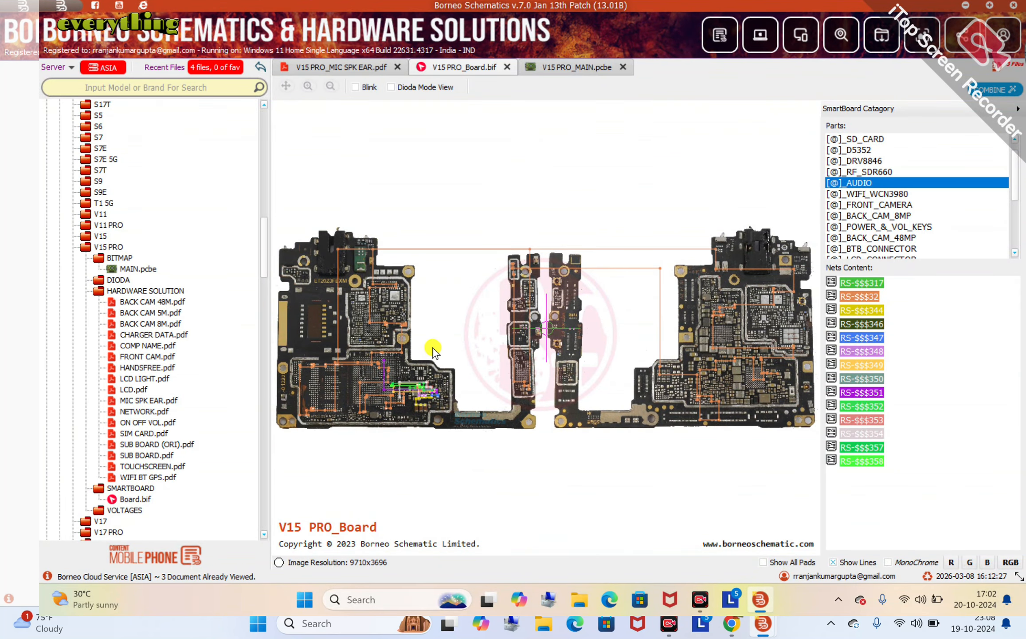
scroll(458, 331, "down", 5)
scroll(457, 332, "up", 12)
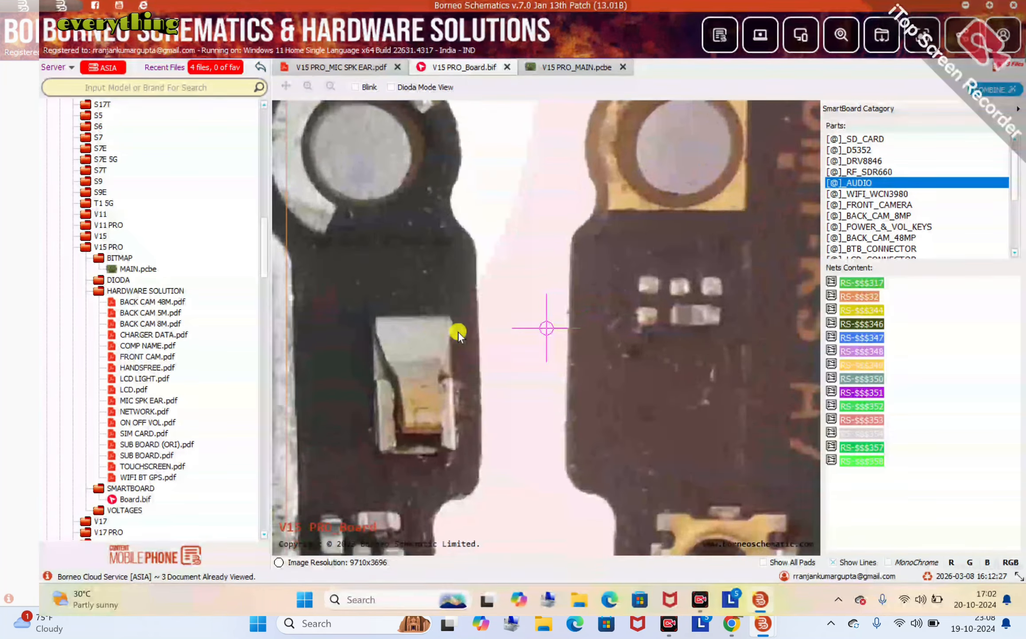
left_click(485, 324)
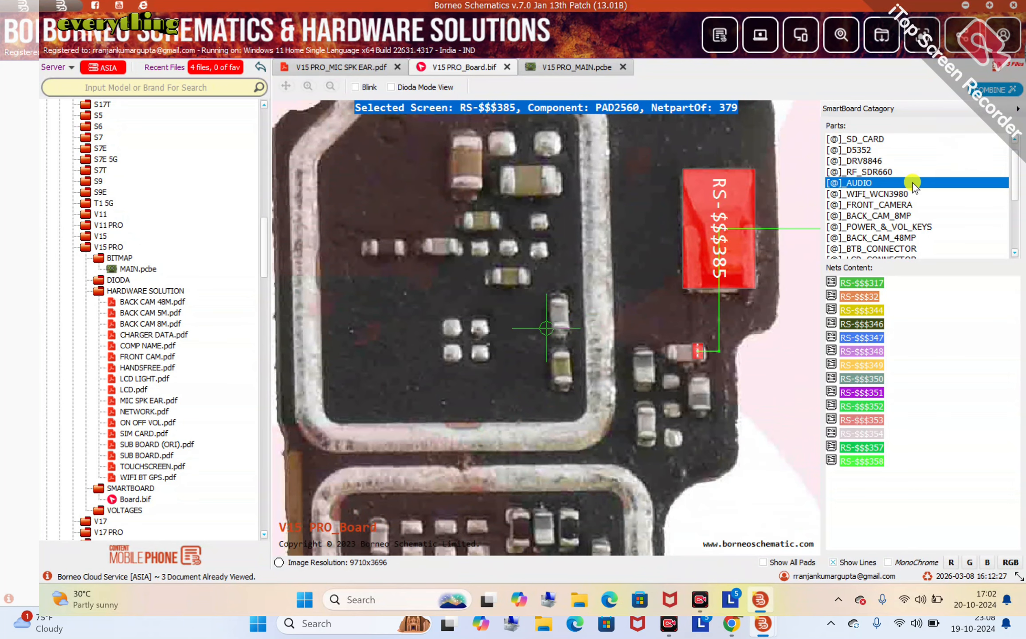
left_click(912, 183)
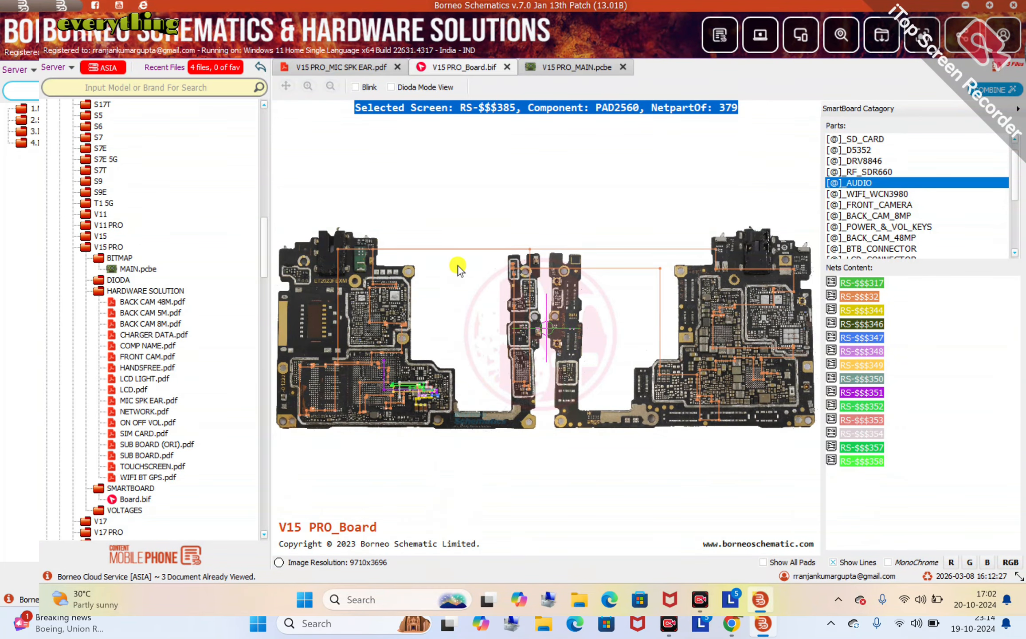
Examine the highlighted AUDIO nets around the audio IC up close on the SmartBoard.
scroll(444, 208, "down", 5)
scroll(444, 208, "up", 12)
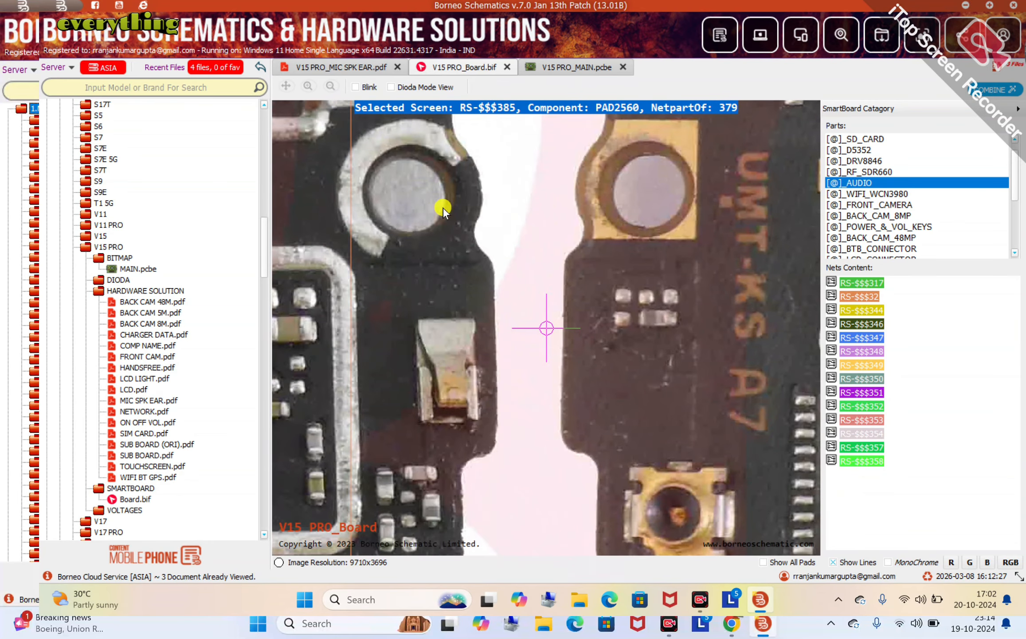
left_click_drag(523, 310, 526, 147)
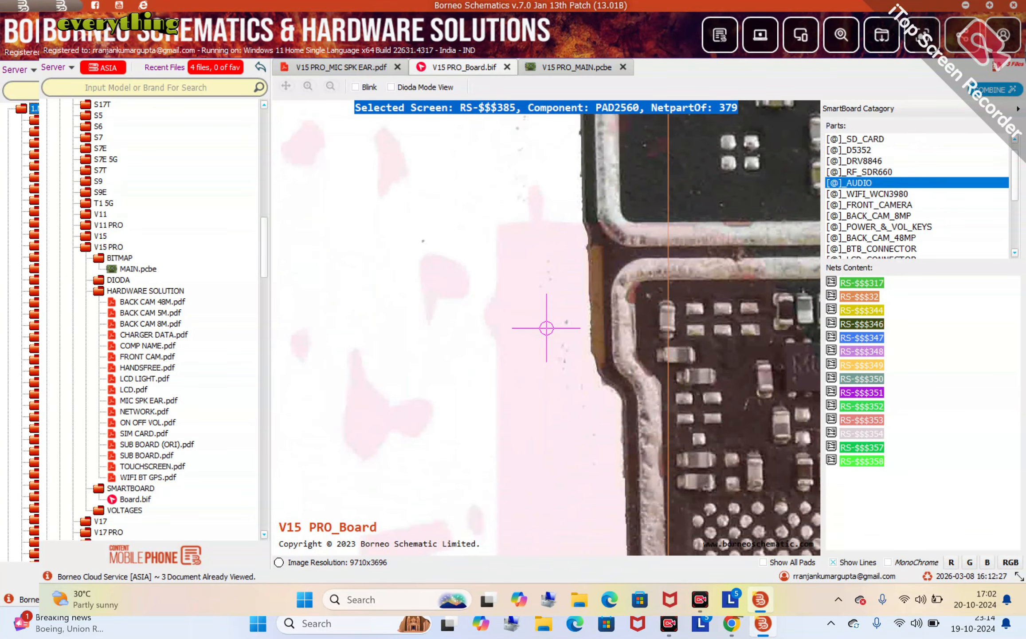
left_click_drag(414, 261, 861, 181)
left_click_drag(666, 456, 840, 167)
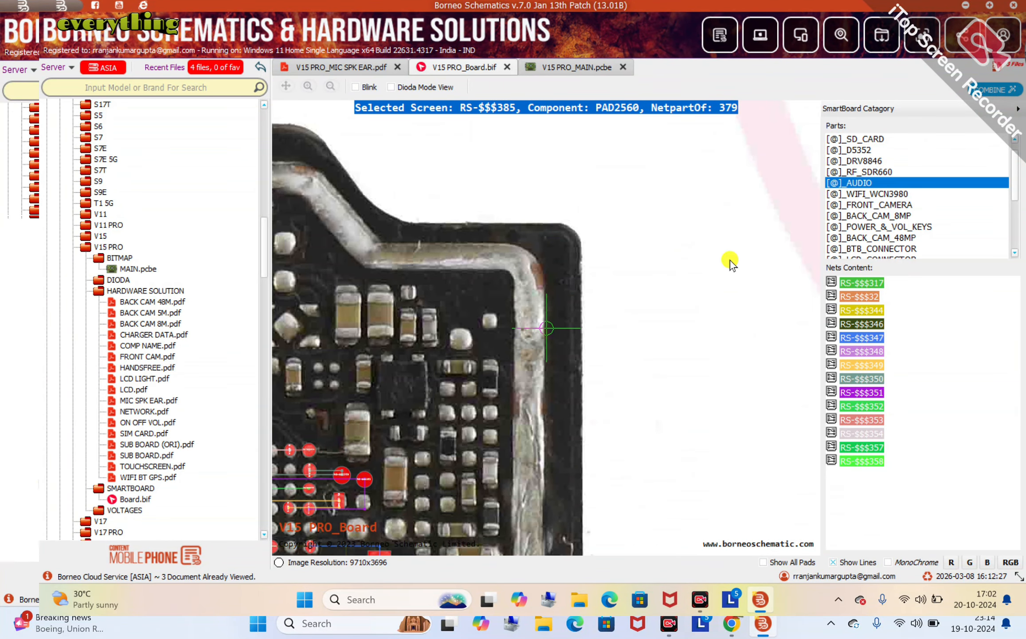
left_click_drag(731, 263, 1013, 58)
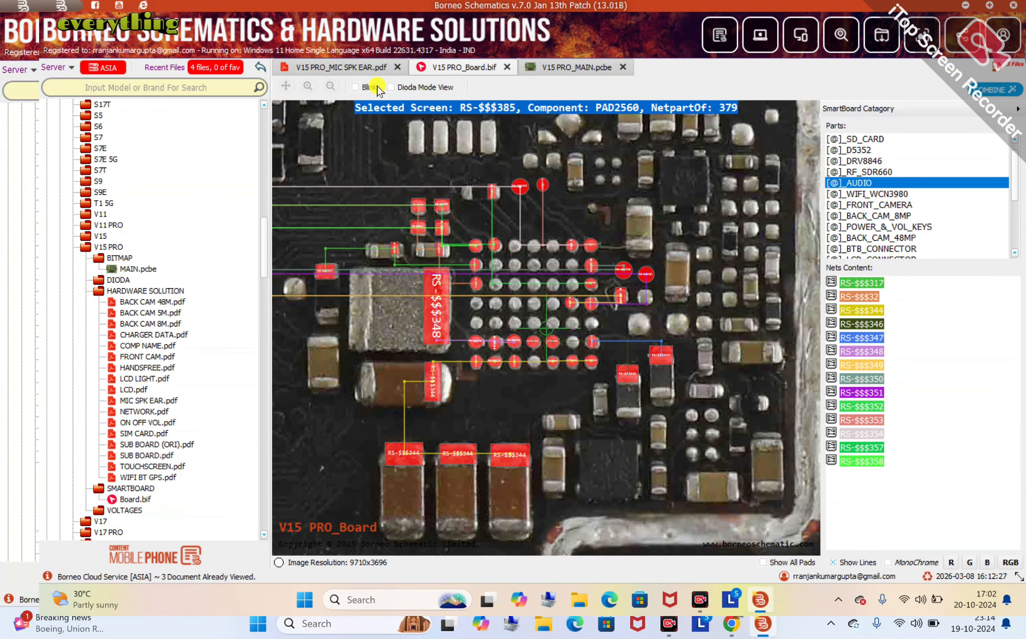
Compare the MIC SPK EAR diagram with the AUDIO nets highlighted around the same IC on the SmartBoard.
left_click(346, 68)
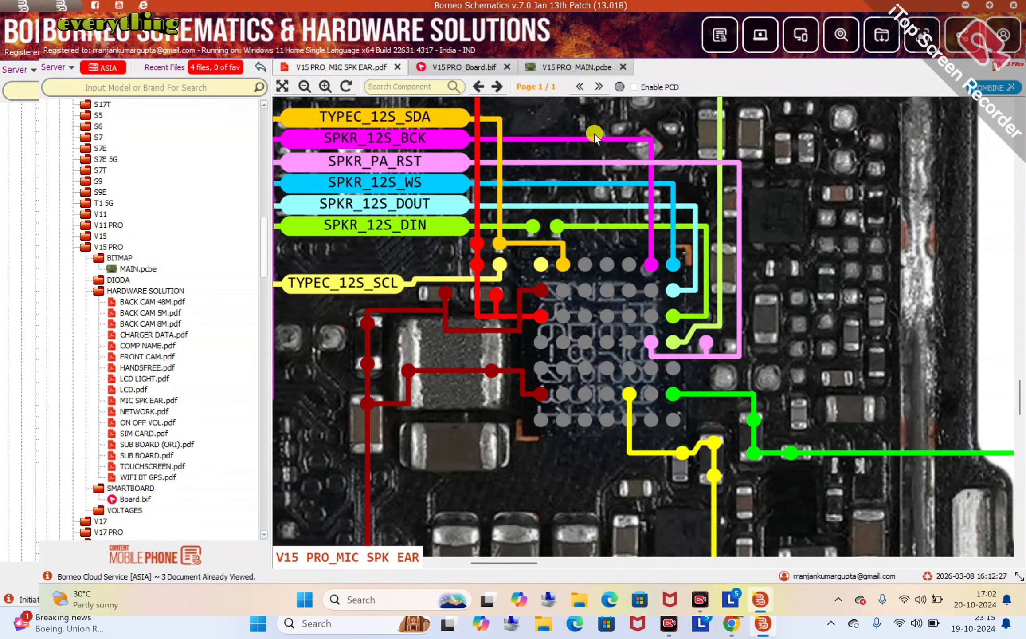
left_click(490, 74)
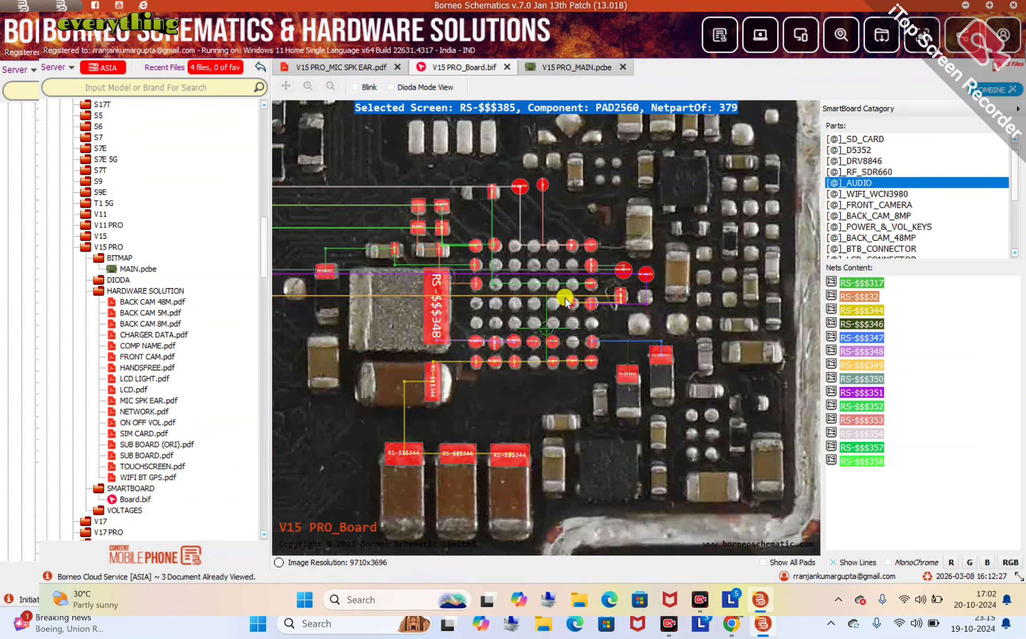
scroll(458, 320, "up", 5)
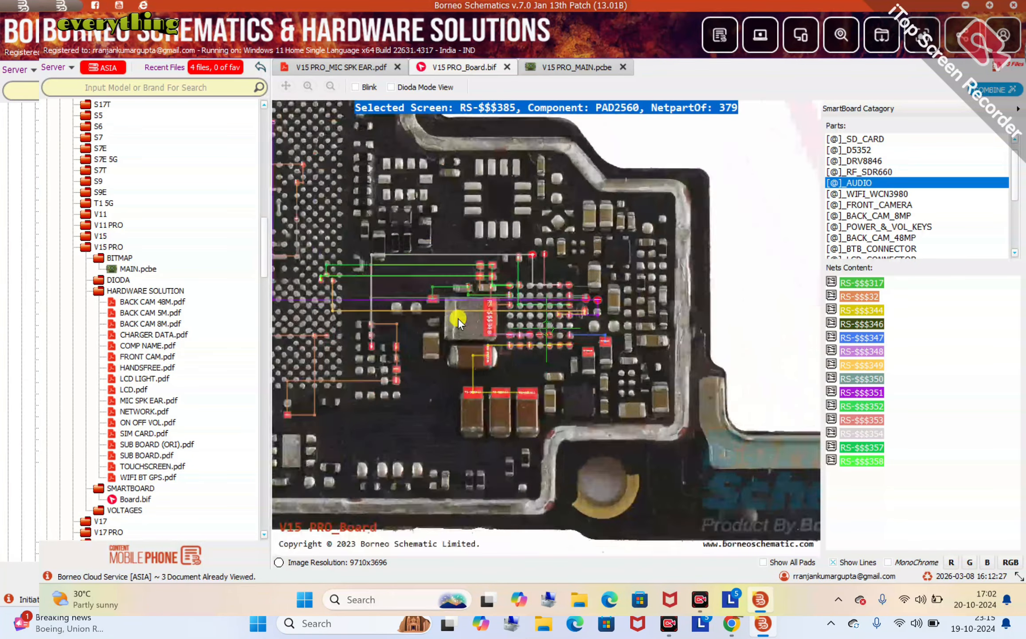
scroll(458, 319, "down", 5)
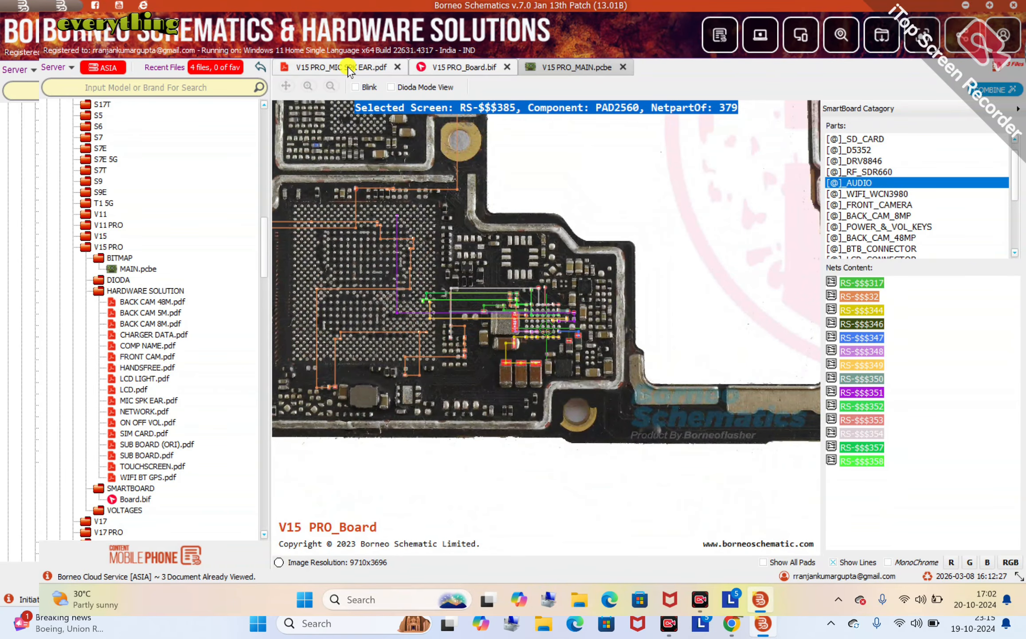
Examine where the labelled speaker and Type-C signal lines run between the audio IC and the CPU in V15 PRO_MIC SPK EAR.pdf.
left_click(348, 67)
scroll(522, 344, "down", 2)
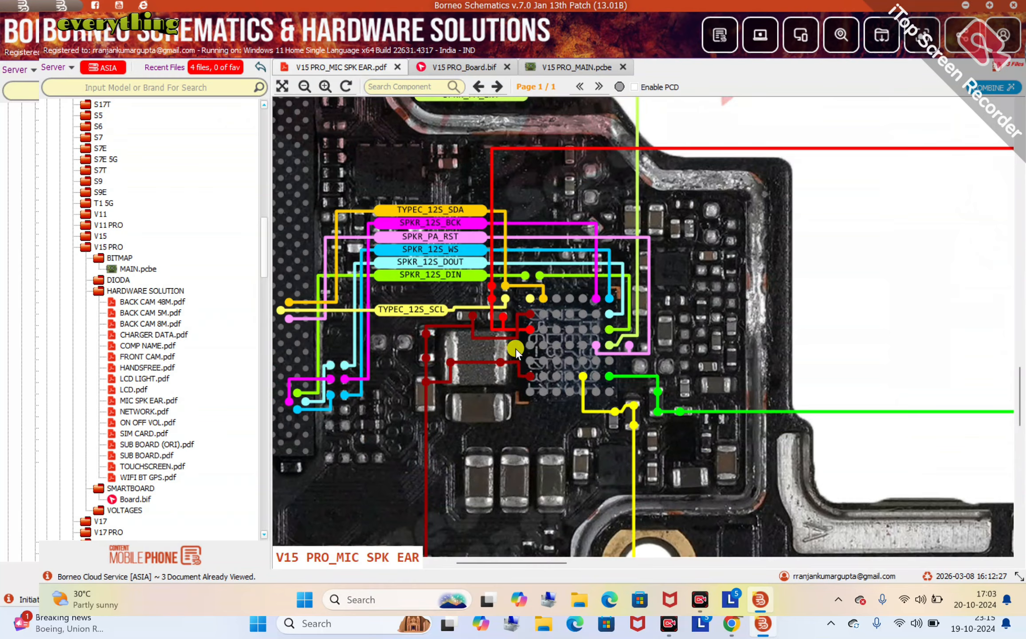
left_click_drag(515, 349, 567, 348)
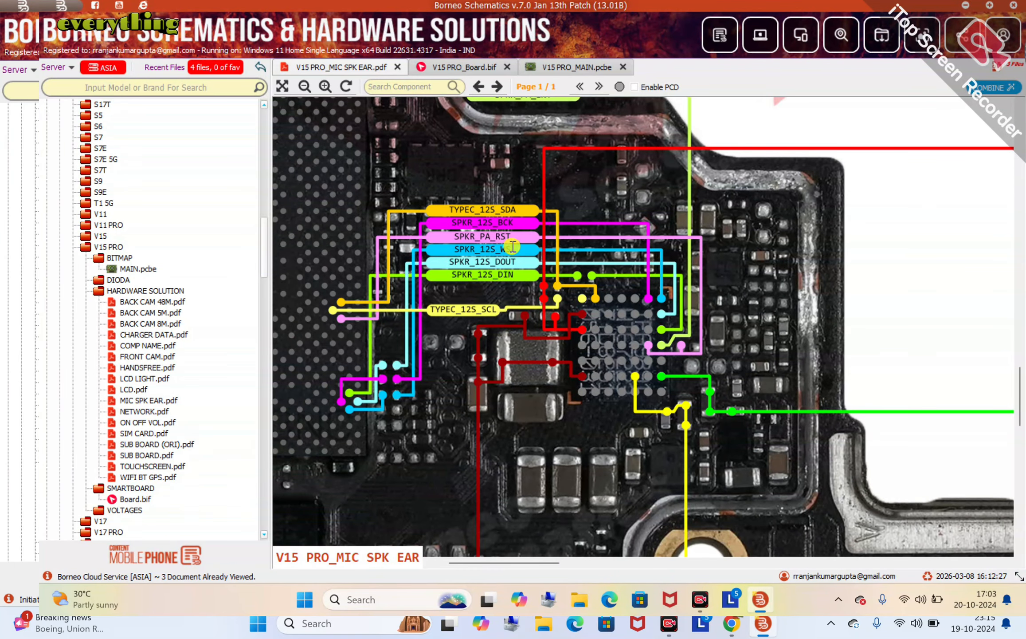
Hide the file tree and trace the nets of the audio IC's two upper corner pins in V15 PRO_MAIN.pcbe.
left_click(260, 68)
left_click_drag(696, 196, 873, 187)
left_click(309, 68)
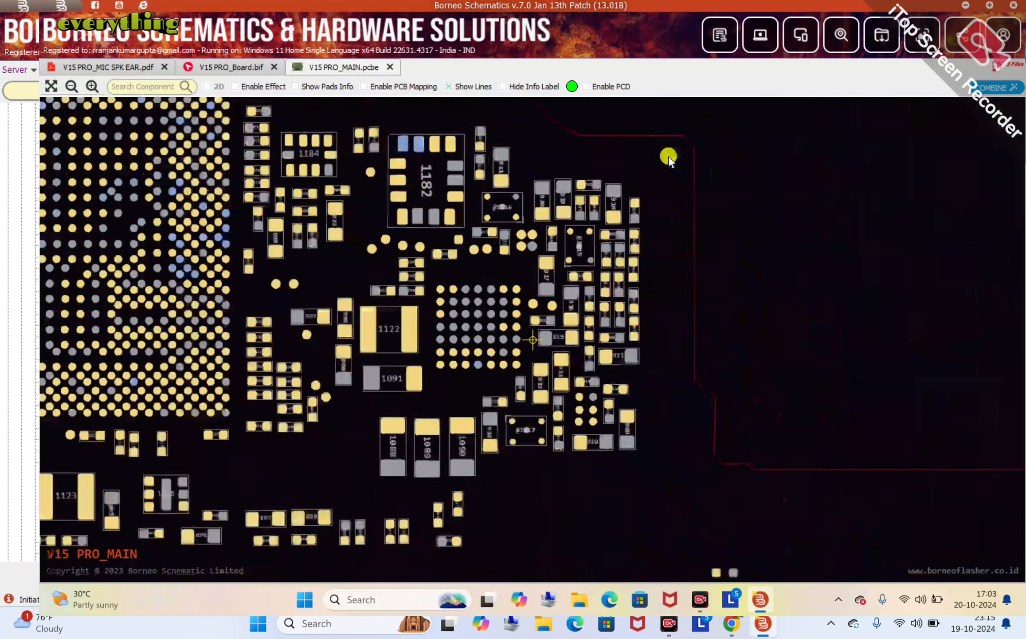
left_click(511, 279)
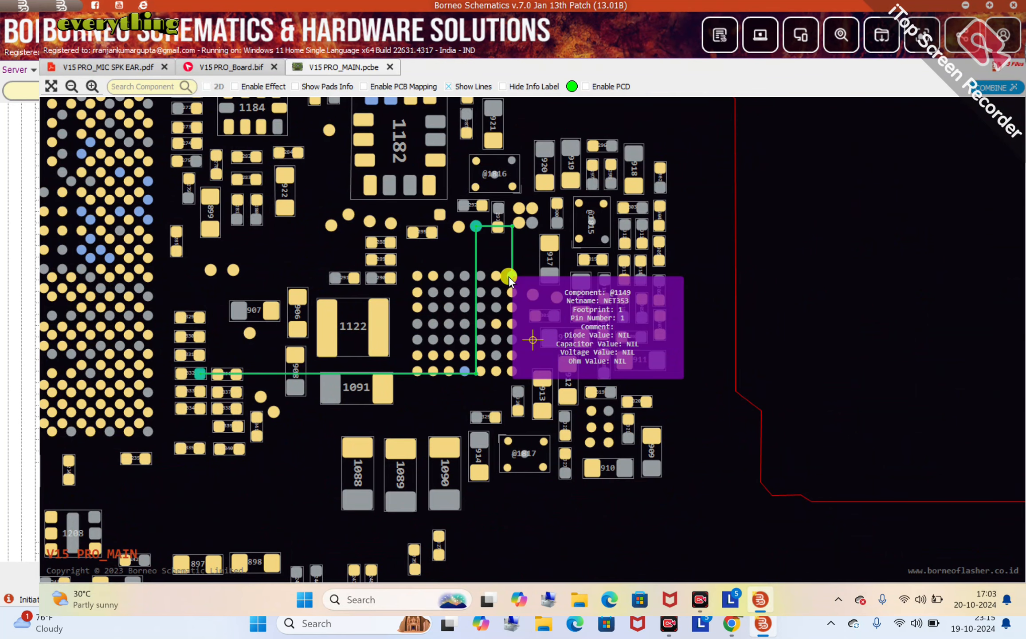
left_click(416, 280)
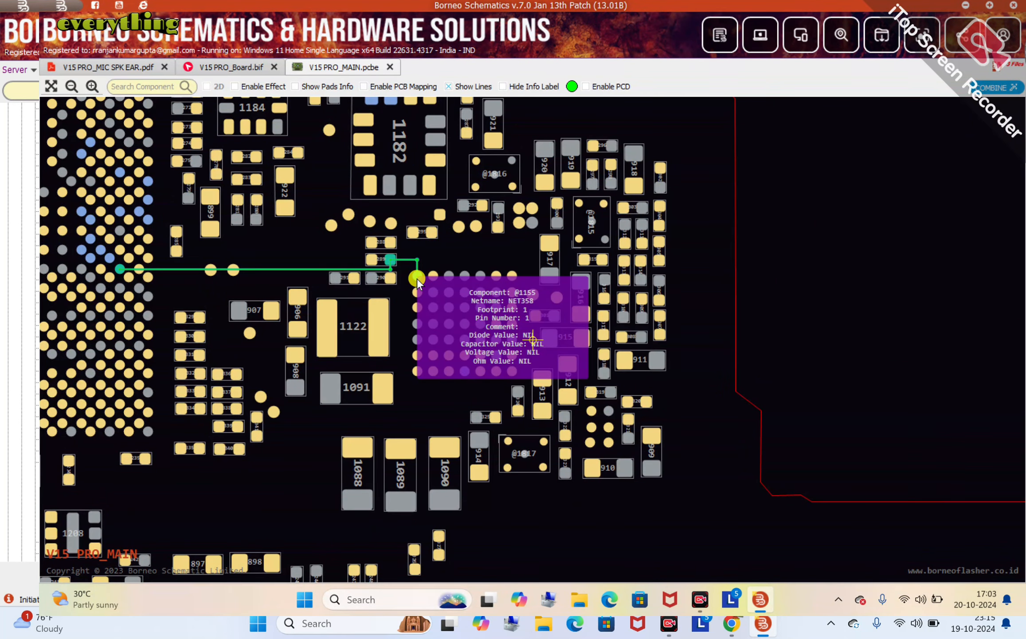
Return to V15 PRO_Board.bif and inspect the audio IC's pins and surrounding components in the enlarged view.
left_click(260, 70)
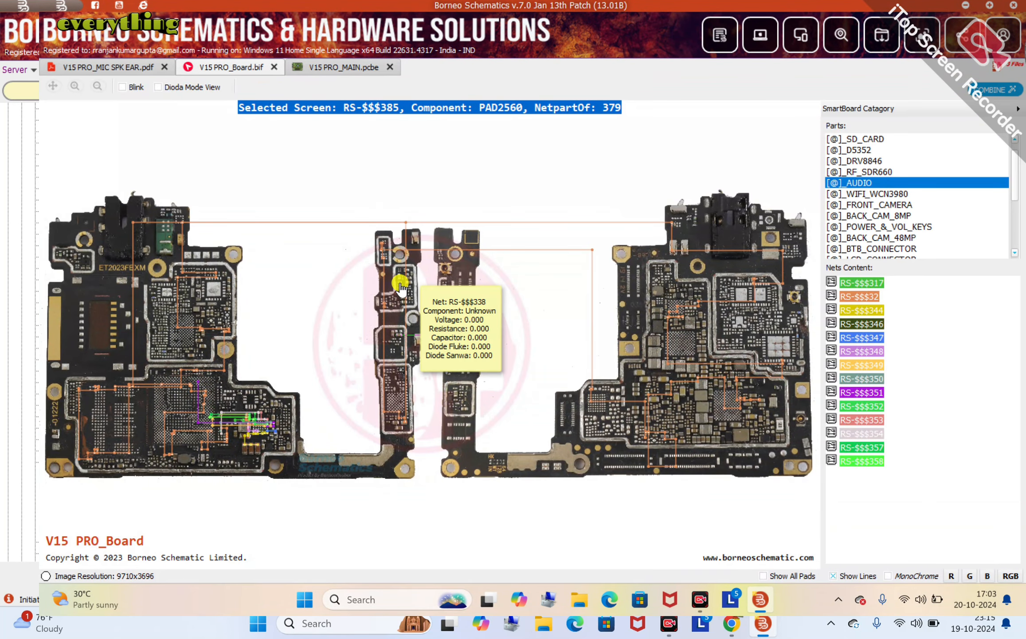
scroll(322, 323, "up", 5)
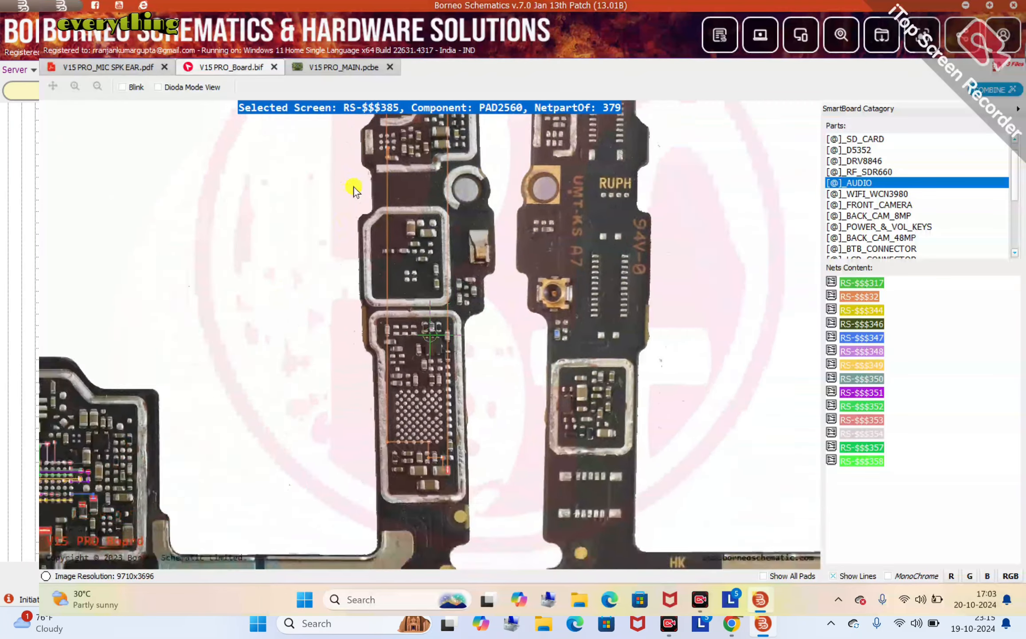
left_click_drag(355, 191, 589, 186)
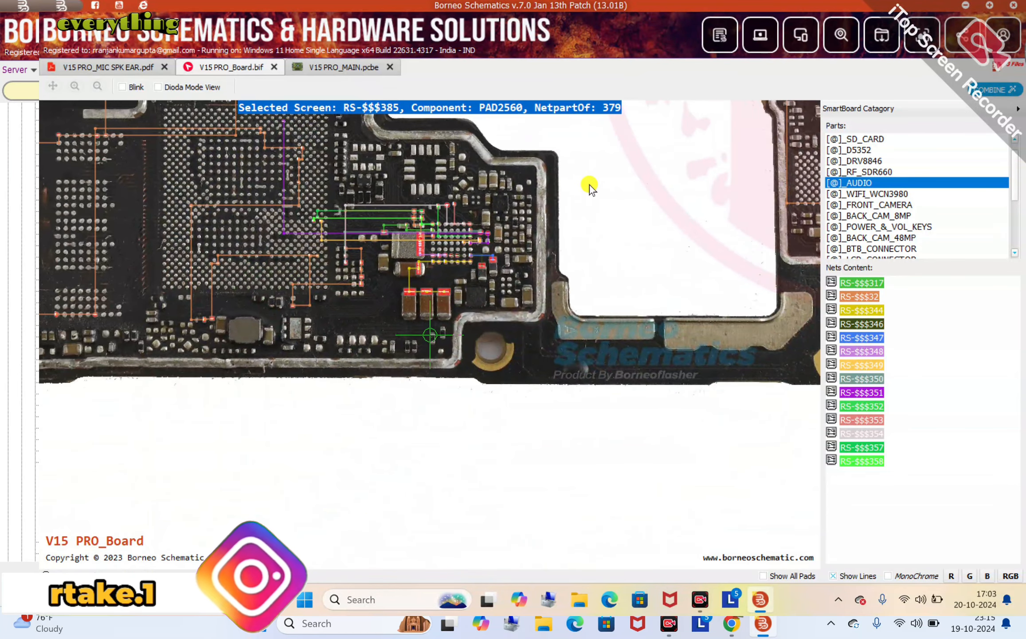
scroll(538, 244, "up", 5)
scroll(228, 355, "up", 2)
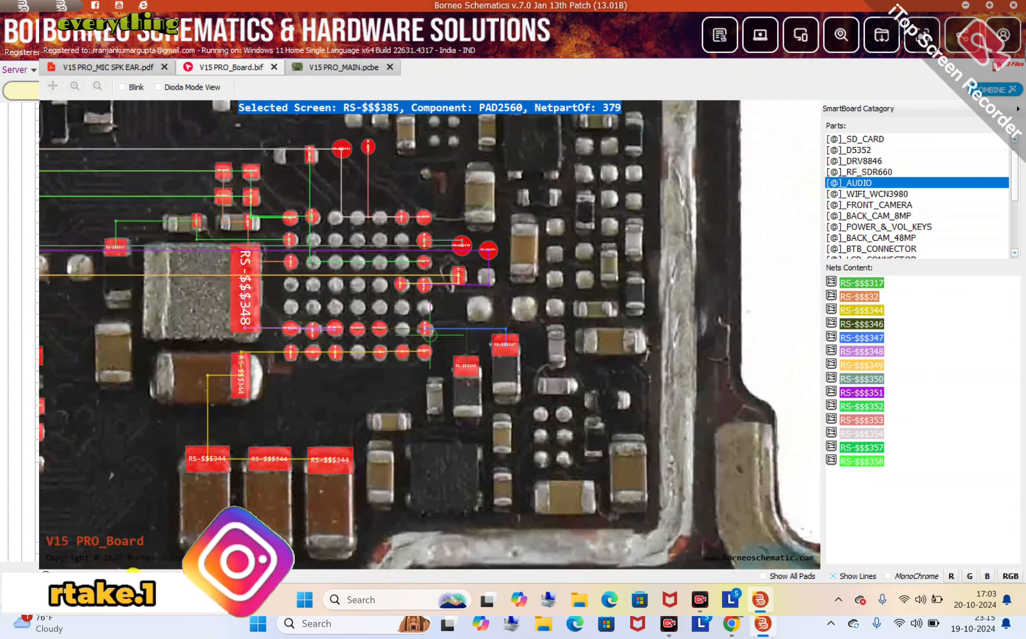
left_click_drag(363, 290, 332, 295)
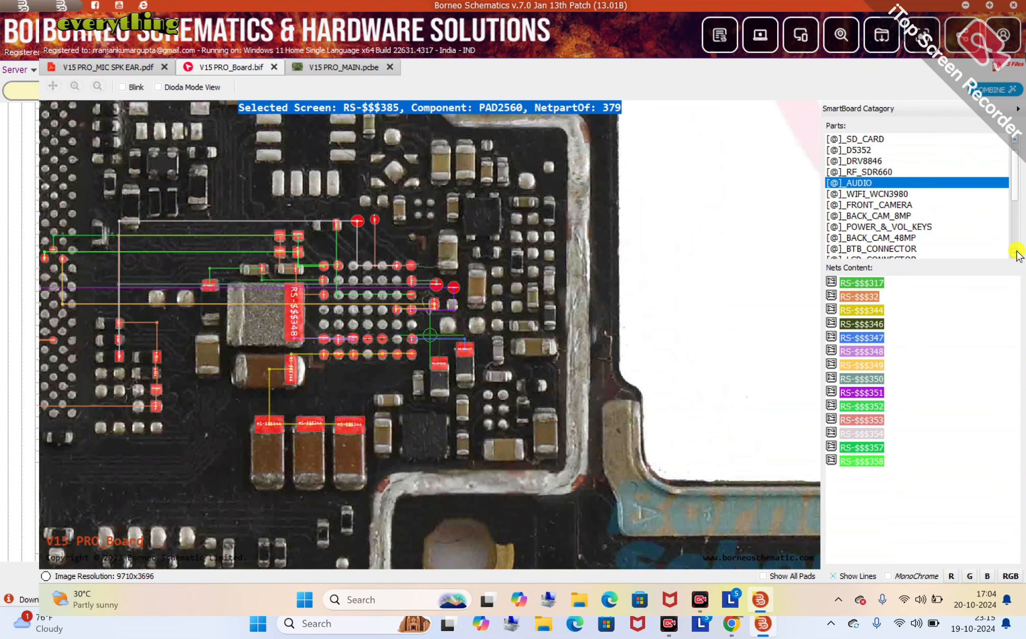
Highlight the nets of the [@]_AUDIO_WCD9370 part across the V15 PRO SmartBoard and view them enlarged.
left_click(1015, 253)
scroll(1016, 253, "down", 4)
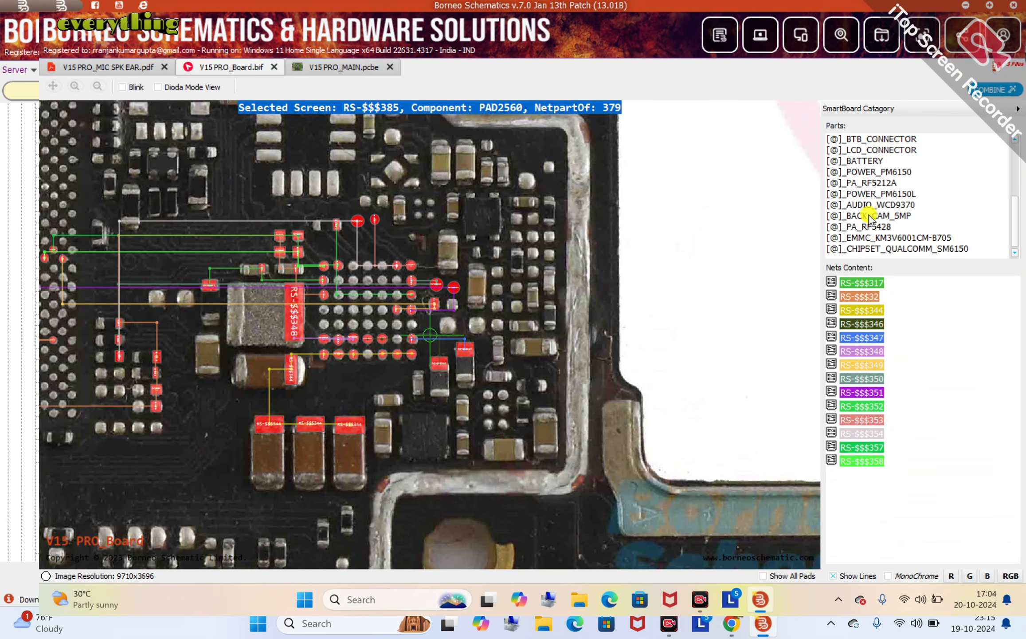
left_click(872, 205)
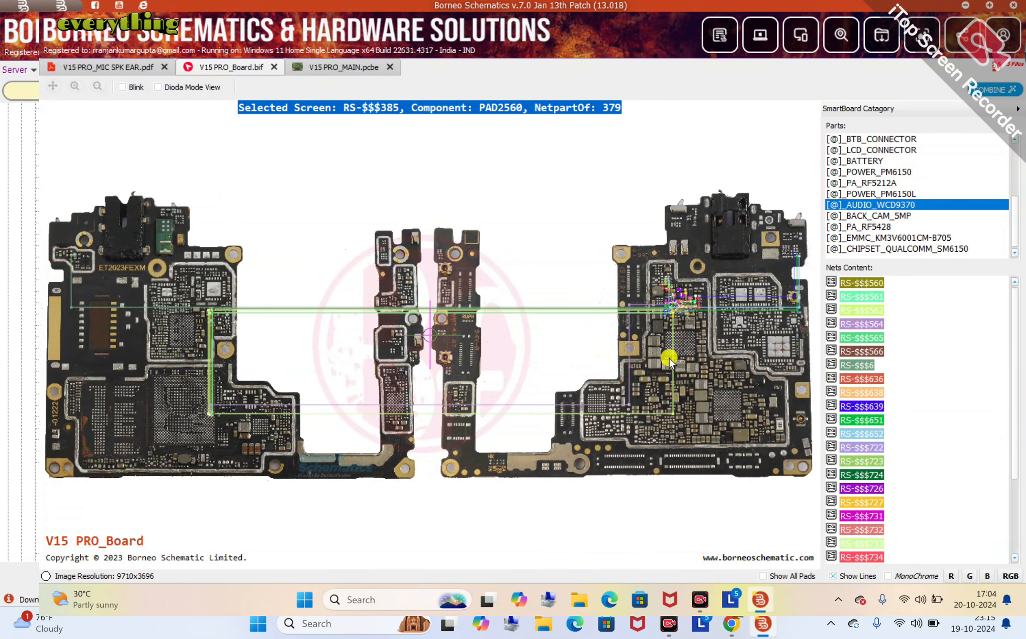
scroll(670, 358, "down", 2)
scroll(669, 357, "up", 3)
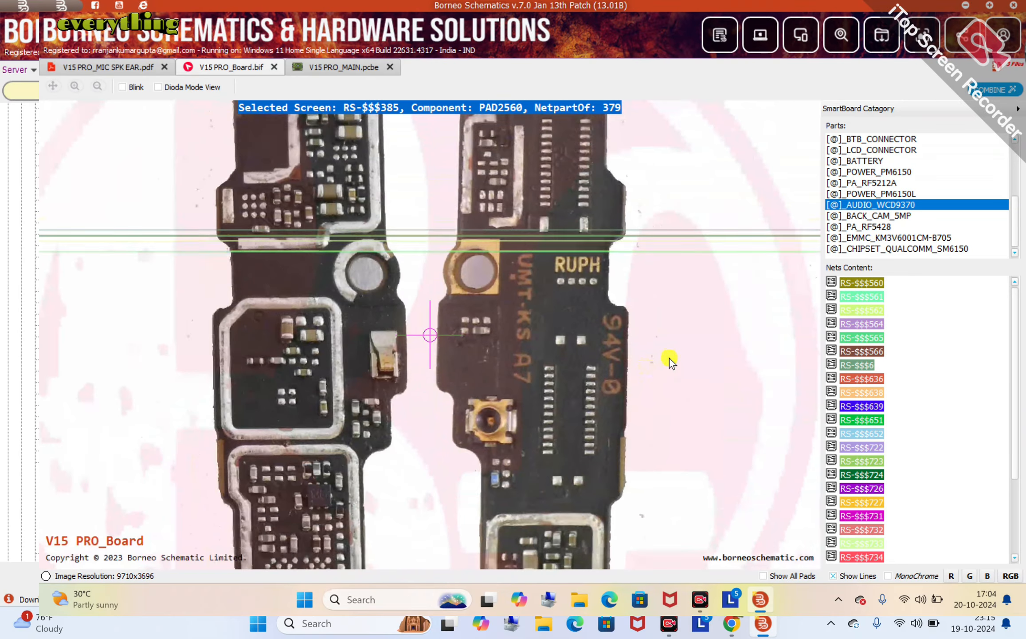
Trace the net of the small component pad inside the shielded area of the narrow middle board section.
left_click(313, 336)
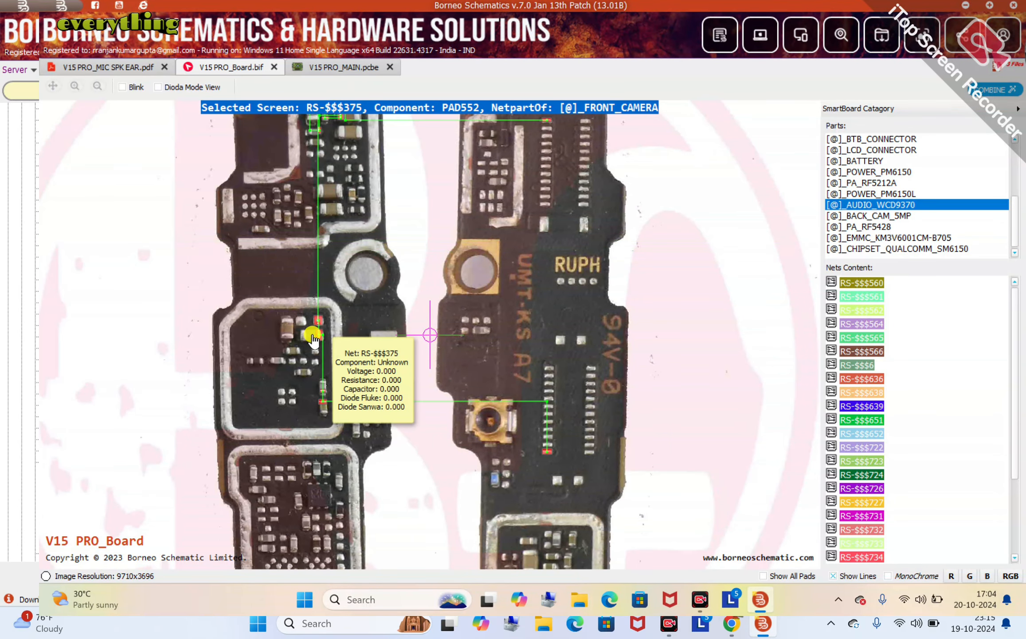
scroll(320, 335, "down", 2)
scroll(319, 336, "up", 3)
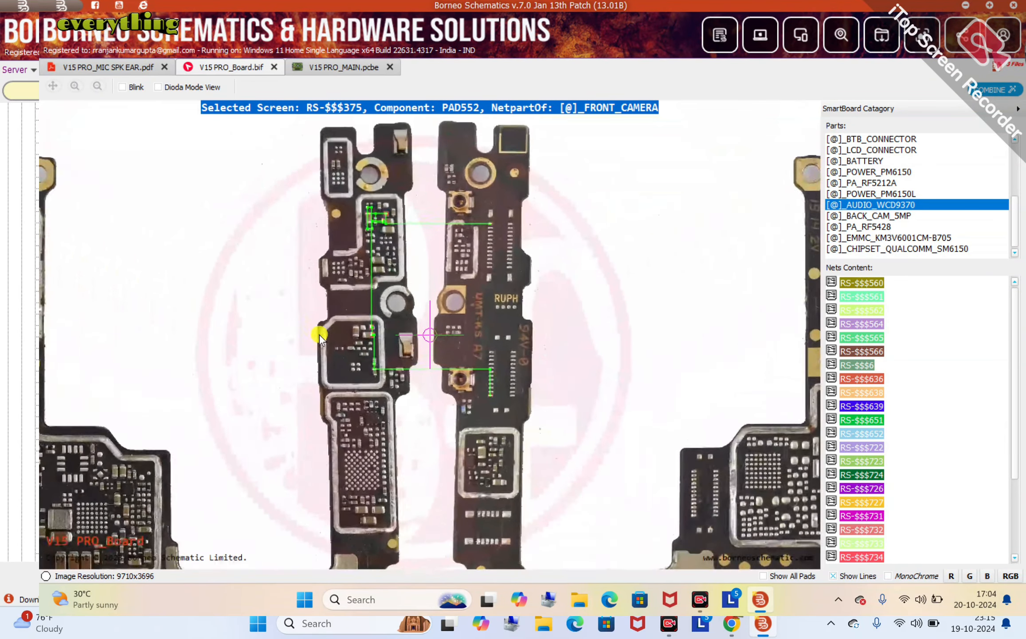
scroll(319, 336, "down", 2)
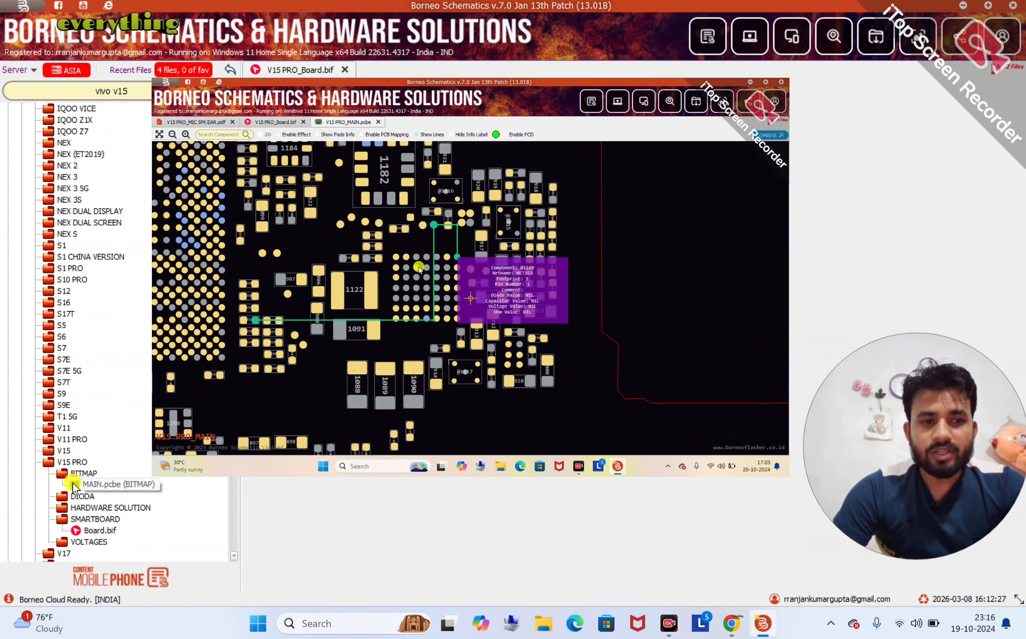
Open Board.bif from the SMARTBOARD folder of the V15 PRO.
double_click(82, 531)
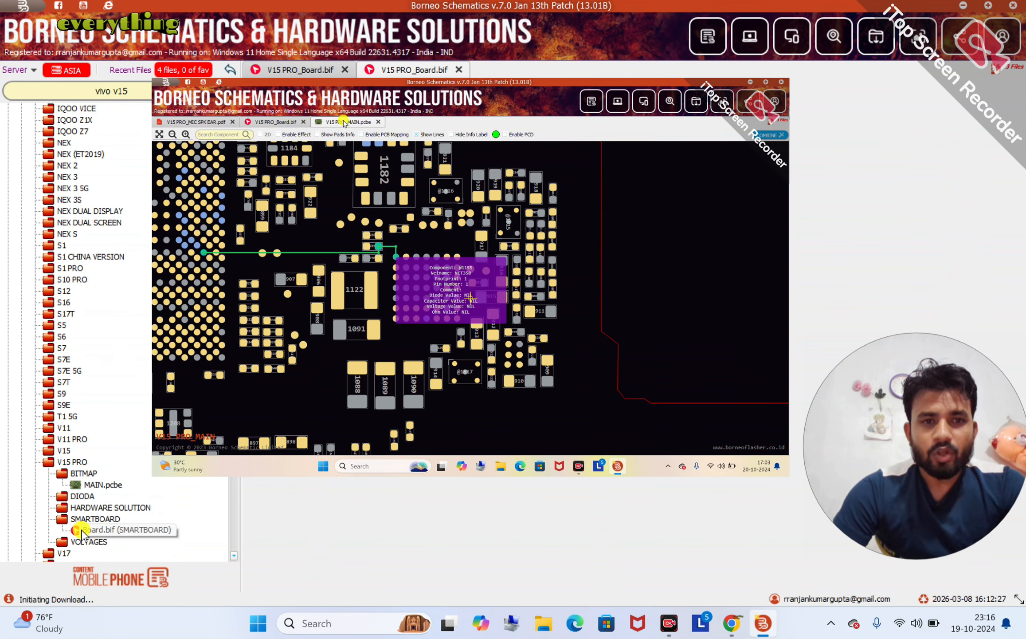